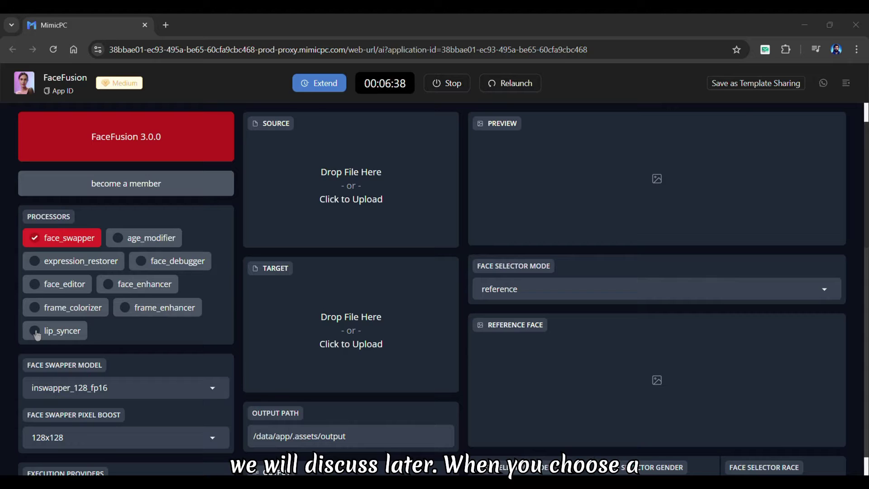
- Try the face_editor processor, then enable face_enhancer alongside face_swapper
{"action": "left_click", "coordinate": [36, 285]}
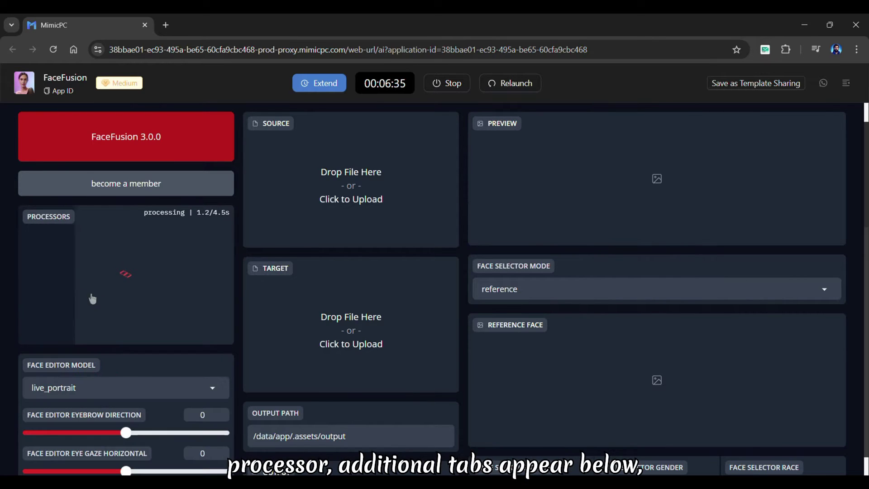
{"action": "scroll", "coordinate": [139, 325], "scroll_direction": "down", "scroll_amount": 2}
{"action": "scroll", "coordinate": [139, 324], "scroll_direction": "down", "scroll_amount": 5}
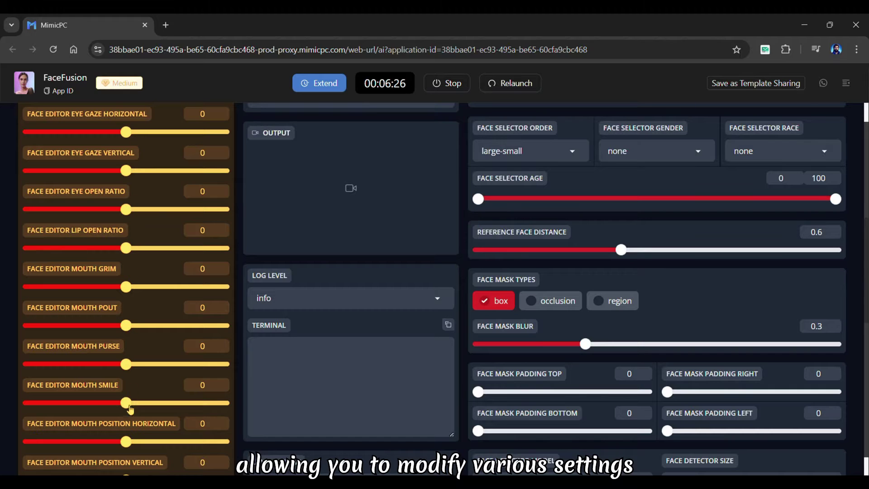
{"action": "scroll", "coordinate": [131, 317], "scroll_direction": "up", "scroll_amount": 8}
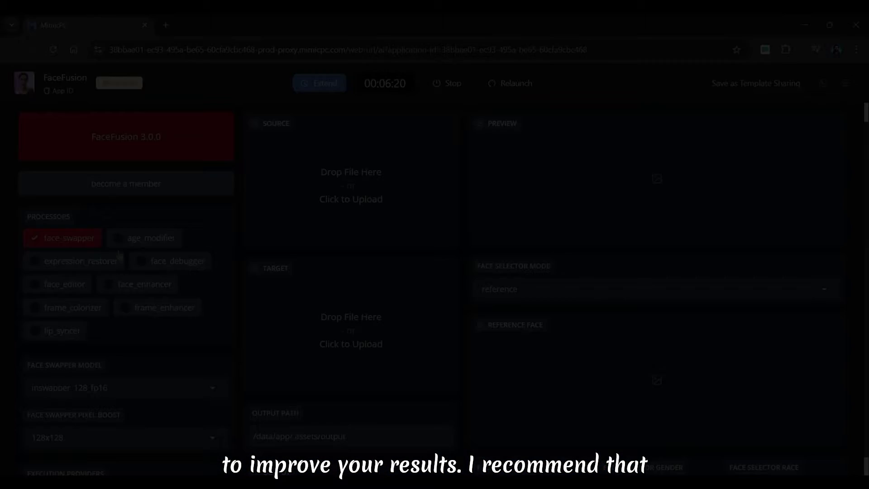
{"action": "left_click", "coordinate": [109, 285]}
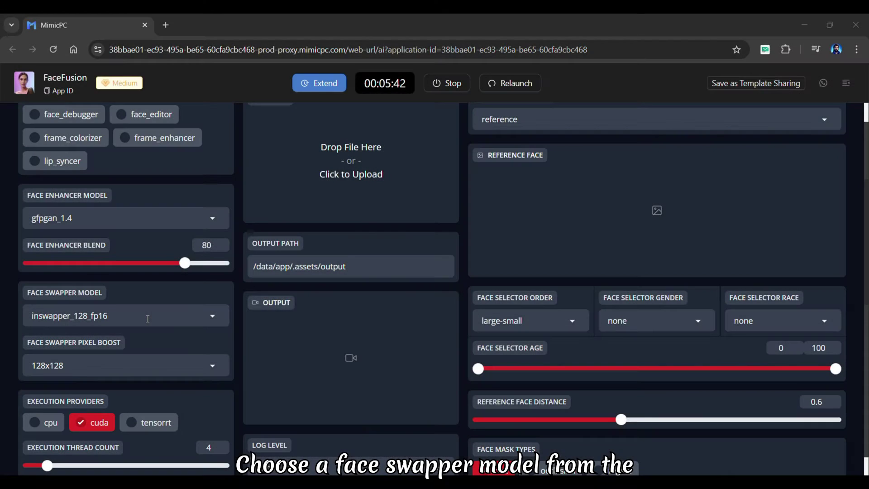
{"action": "left_click", "coordinate": [148, 318]}
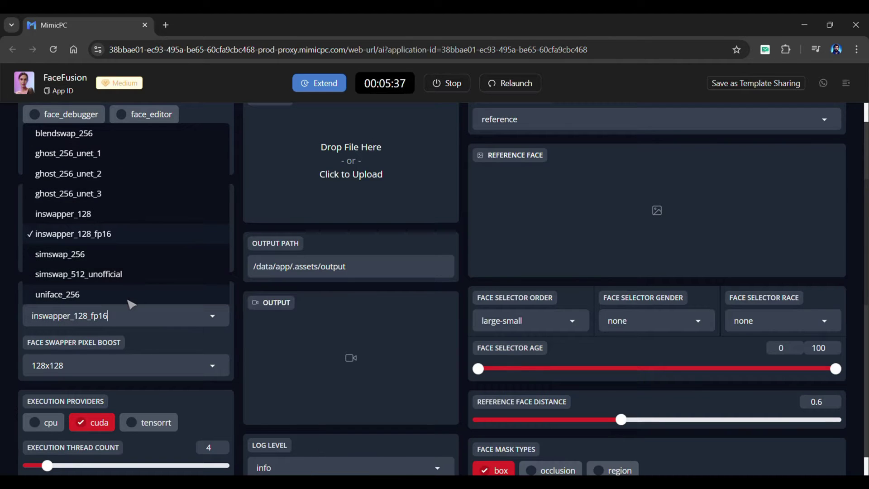
{"action": "left_click", "coordinate": [116, 237]}
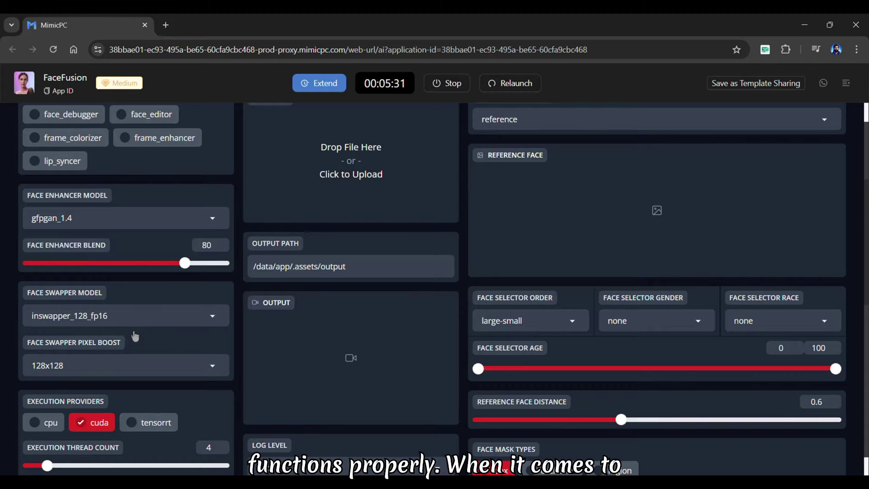
{"action": "scroll", "coordinate": [134, 335], "scroll_direction": "down", "scroll_amount": 2}
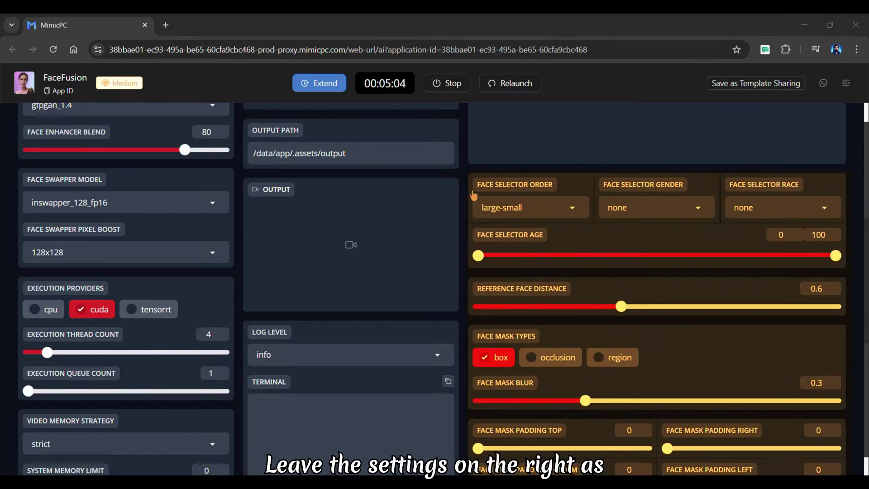
{"action": "scroll", "coordinate": [473, 195], "scroll_direction": "down", "scroll_amount": 1}
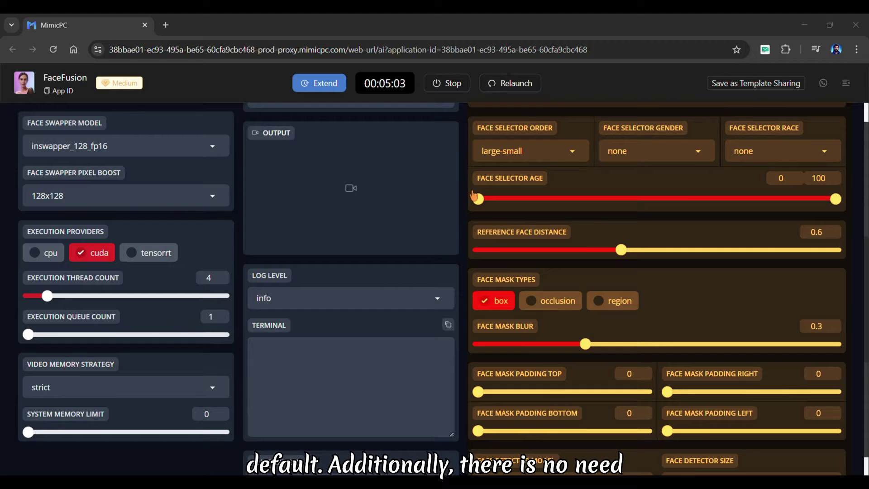
{"action": "scroll", "coordinate": [473, 196], "scroll_direction": "down", "scroll_amount": 4}
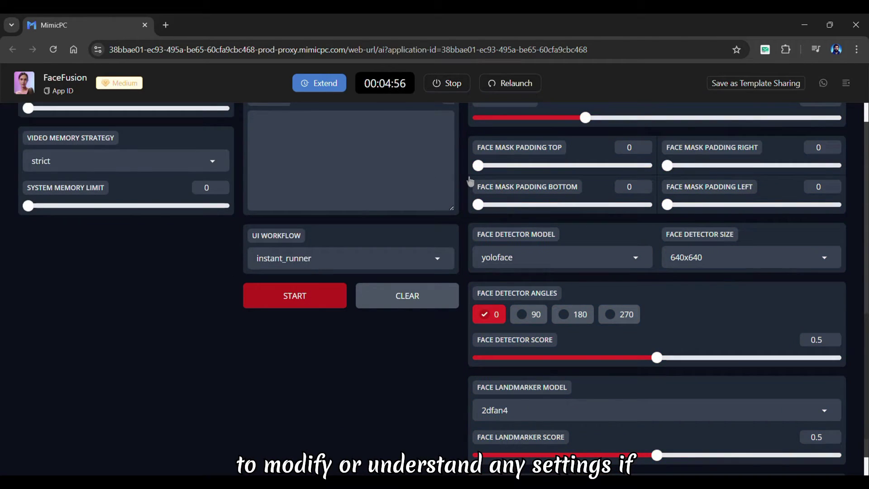
{"action": "scroll", "coordinate": [470, 181], "scroll_direction": "down", "scroll_amount": 1}
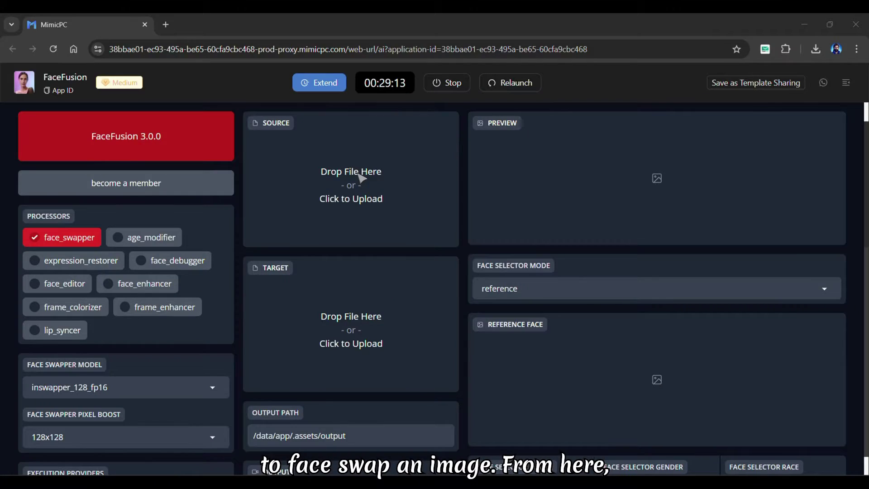
- Upload the portrait photo as the source face
{"action": "left_click", "coordinate": [415, 170]}
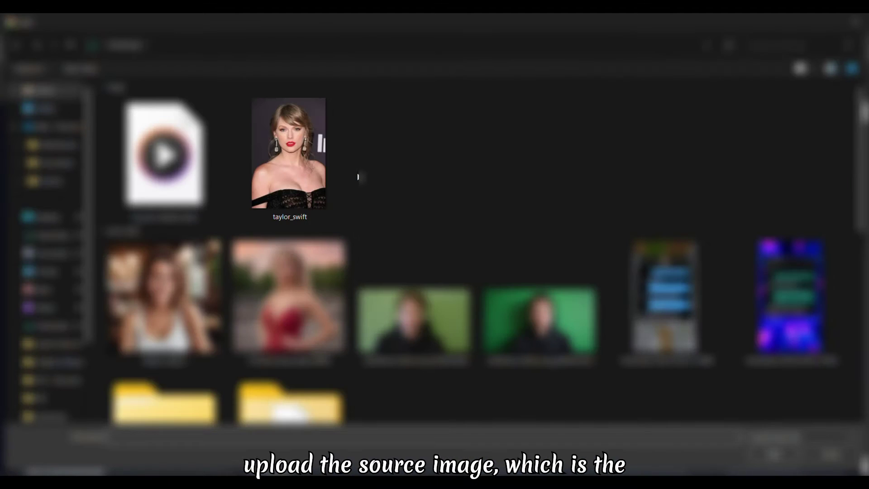
{"action": "double_click", "coordinate": [291, 175]}
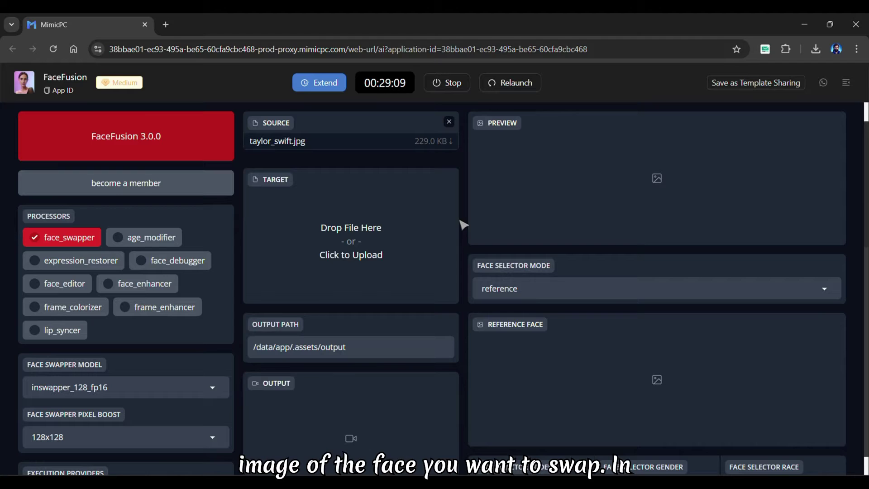
{"action": "scroll", "coordinate": [384, 270], "scroll_direction": "down", "scroll_amount": 6}
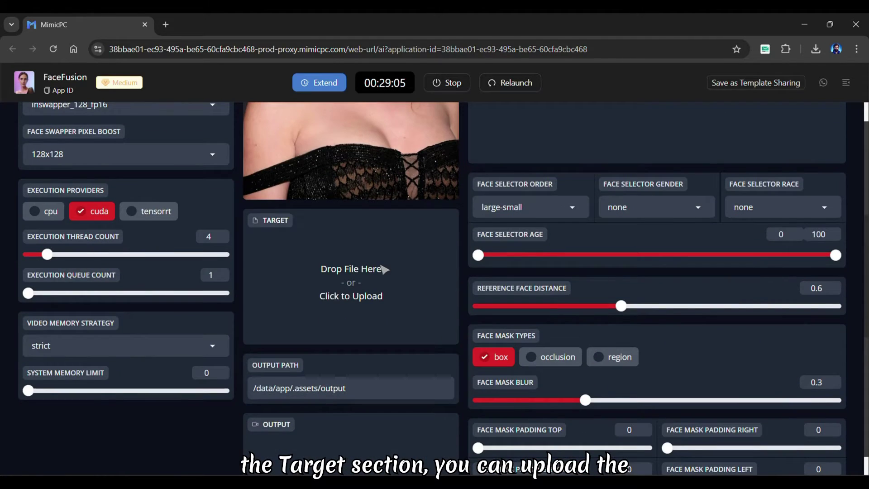
- Upload target_image 2.png as the target image
{"action": "left_click", "coordinate": [384, 270]}
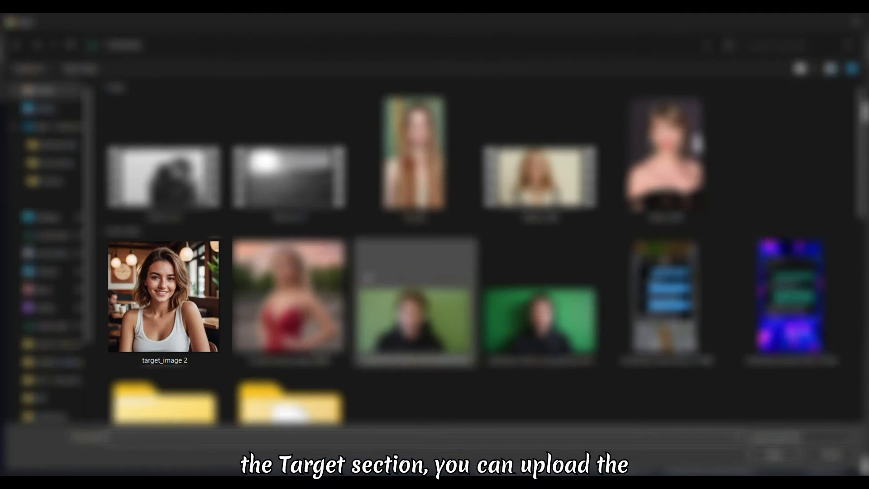
{"action": "double_click", "coordinate": [173, 317]}
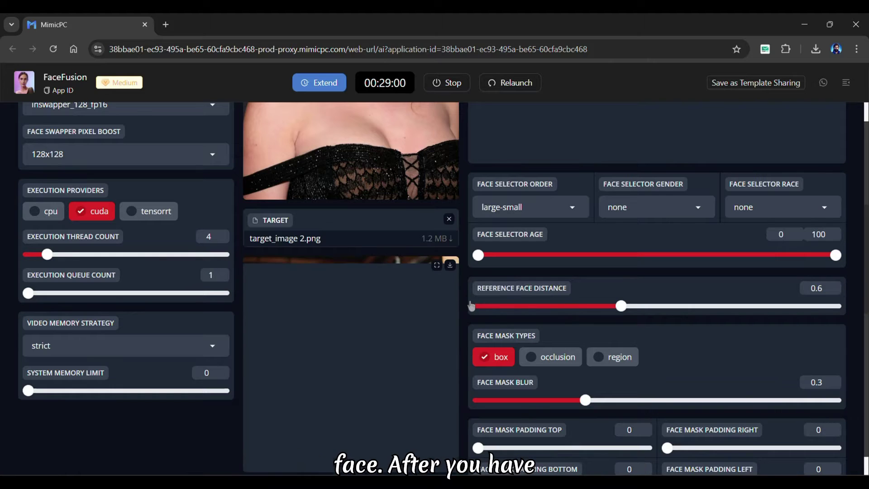
{"action": "scroll", "coordinate": [480, 307], "scroll_direction": "down", "scroll_amount": 1}
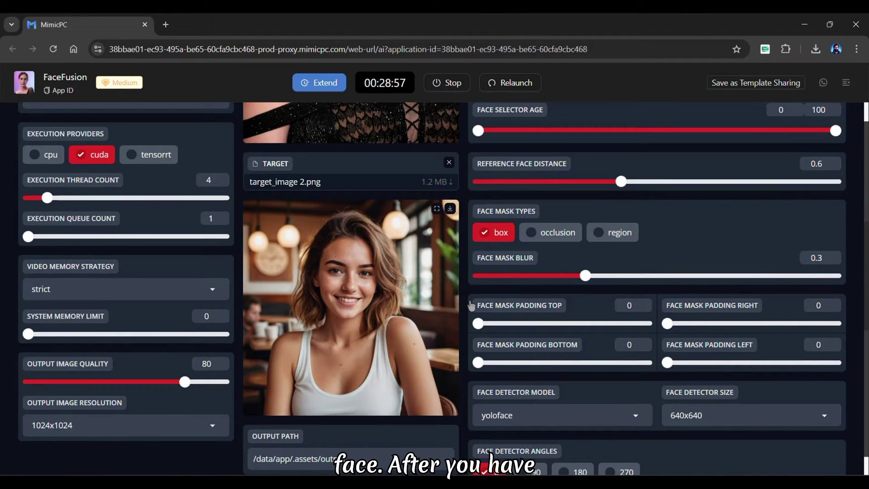
- Enable face_enhancer and keep its model at gfpgan_1.4
{"action": "scroll", "coordinate": [471, 306], "scroll_direction": "up", "scroll_amount": 6}
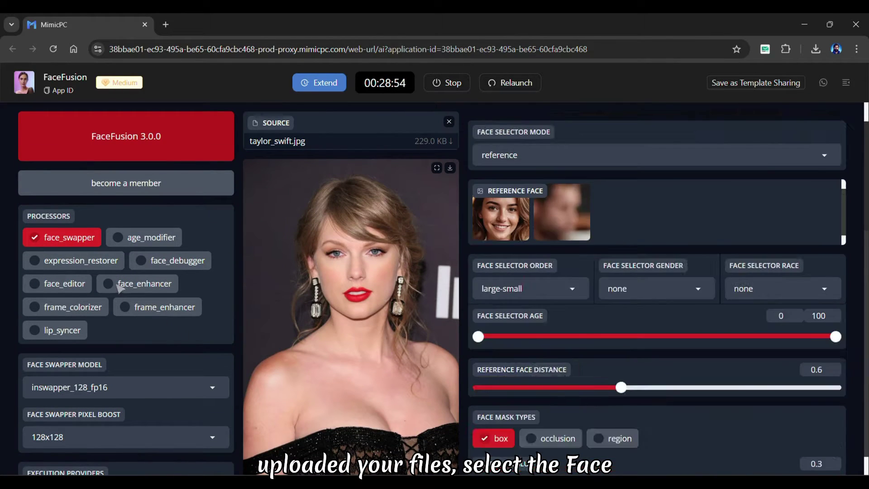
{"action": "left_click", "coordinate": [114, 284]}
{"action": "scroll", "coordinate": [114, 286], "scroll_direction": "down", "scroll_amount": 2}
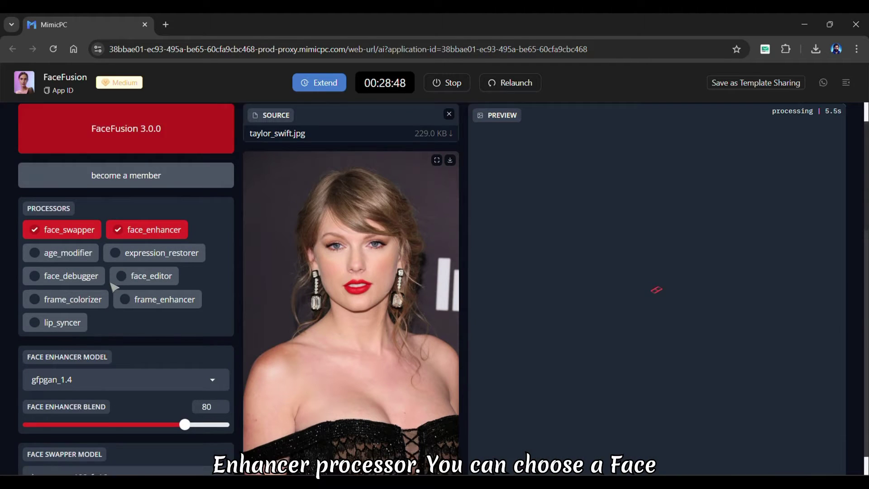
{"action": "left_click", "coordinate": [93, 271]}
{"action": "scroll", "coordinate": [192, 341], "scroll_direction": "down", "scroll_amount": 3}
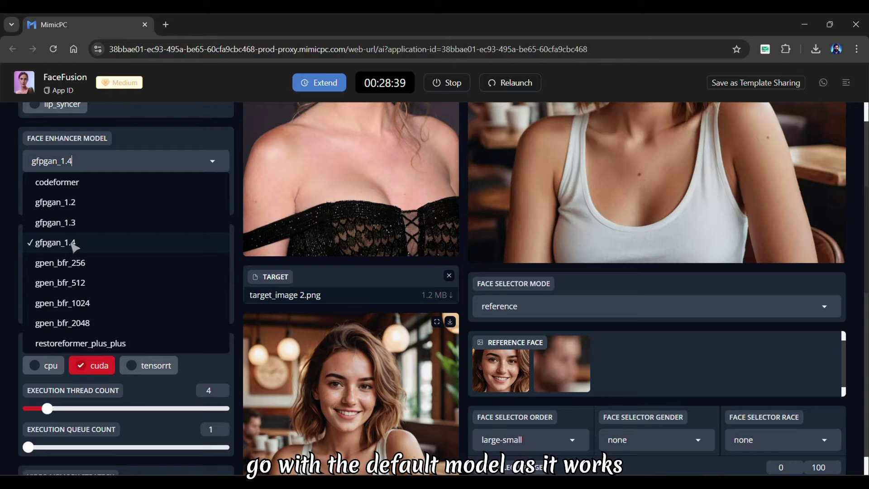
{"action": "left_click", "coordinate": [72, 245]}
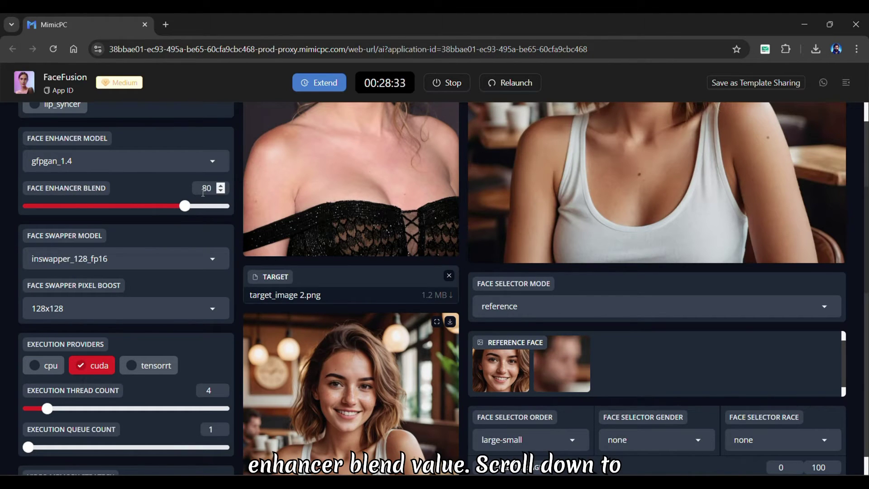
- Raise output image quality to 100 and review the output image resolution options
{"action": "scroll", "coordinate": [203, 310], "scroll_direction": "down", "scroll_amount": 5}
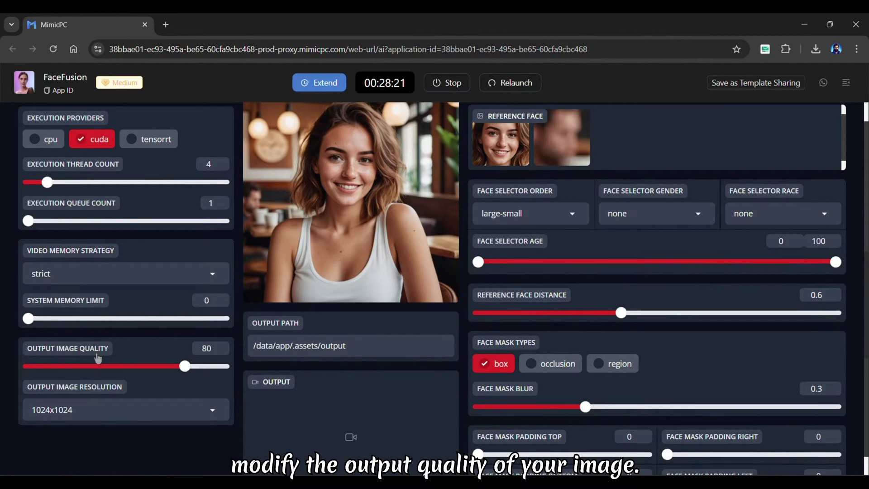
{"action": "left_click_drag", "start_coordinate": [186, 366], "coordinate": [209, 367]}
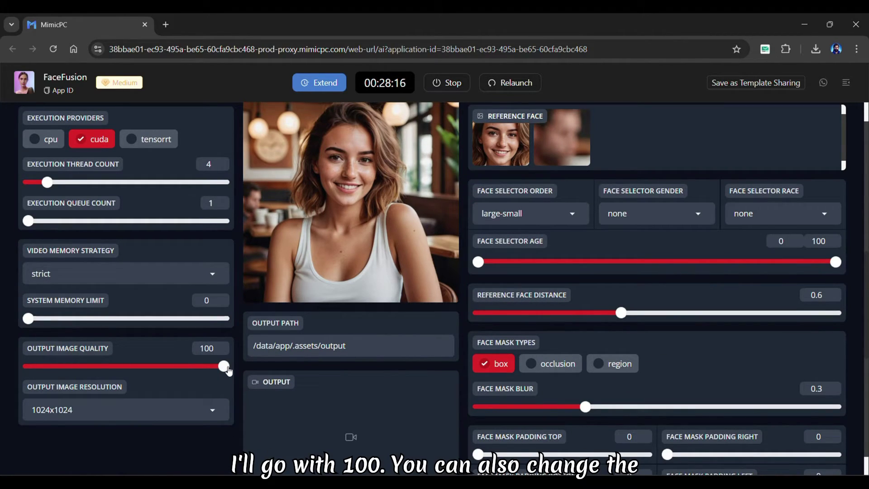
{"action": "left_click", "coordinate": [183, 410]}
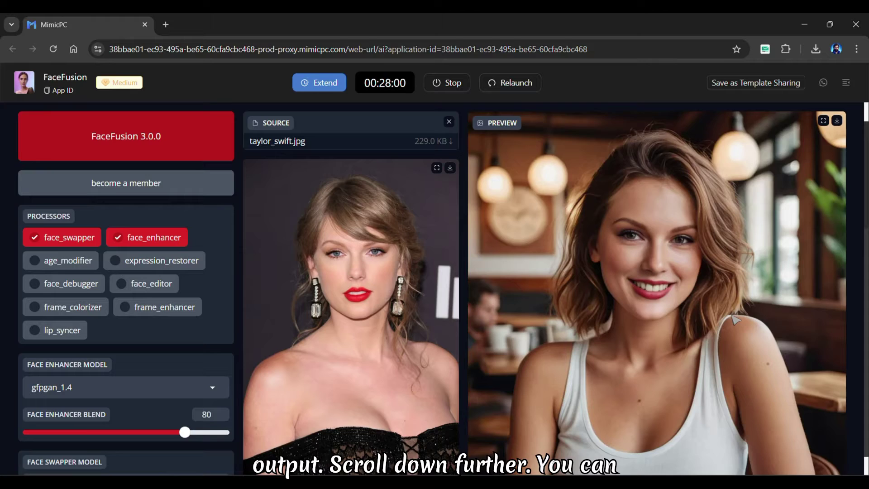
- Set the face selector gender to female, leaving race at none
{"action": "scroll", "coordinate": [735, 320], "scroll_direction": "down", "scroll_amount": 7}
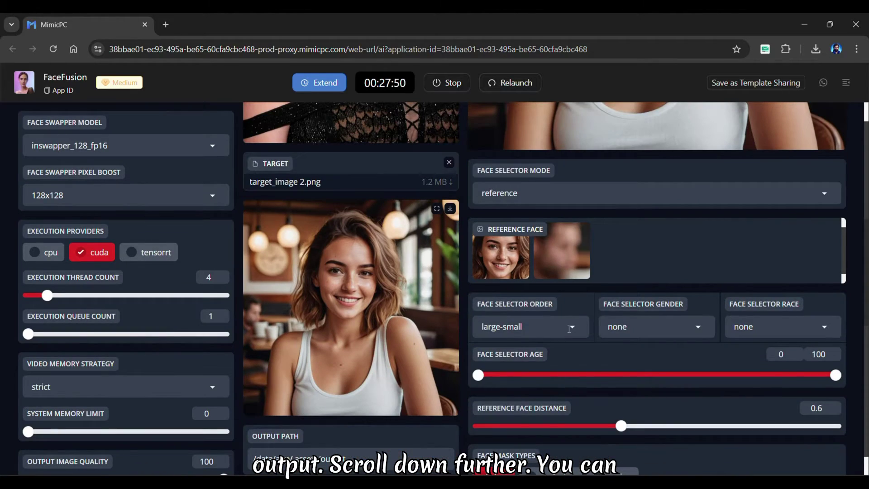
{"action": "left_click", "coordinate": [570, 330]}
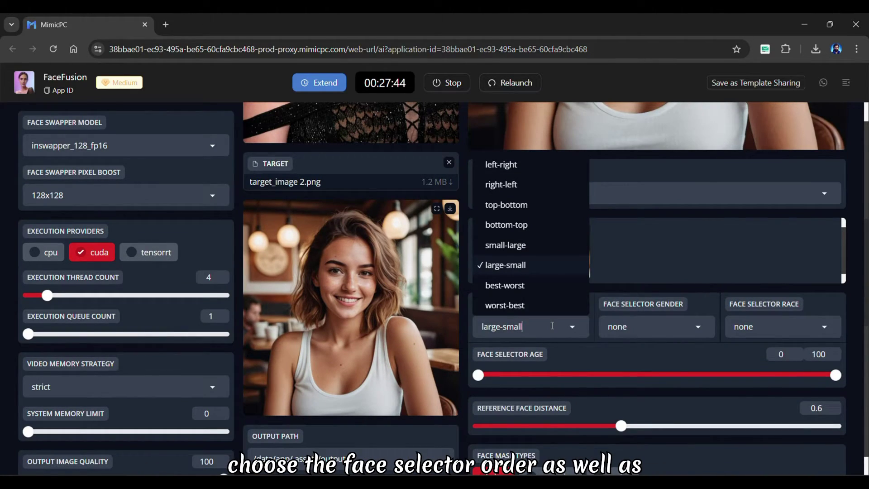
{"action": "left_click", "coordinate": [656, 326]}
{"action": "left_click", "coordinate": [656, 286]}
{"action": "left_click", "coordinate": [747, 327]}
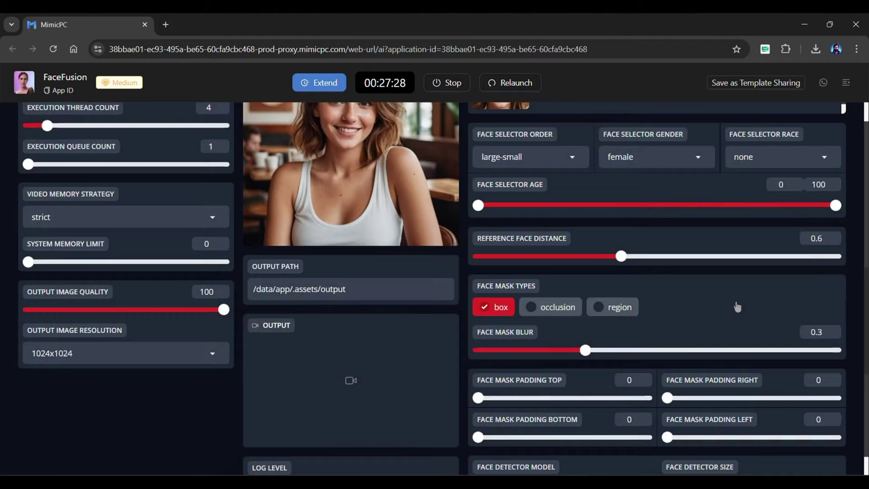
{"action": "scroll", "coordinate": [738, 308], "scroll_direction": "down", "scroll_amount": 6}
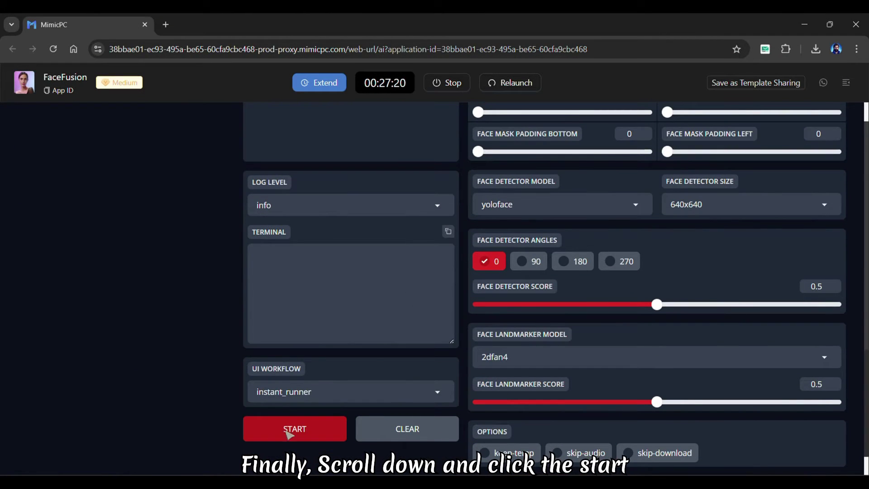
- Start the face swap on target_image 2.png
{"action": "left_click", "coordinate": [290, 432]}
{"action": "scroll", "coordinate": [489, 347], "scroll_direction": "up", "scroll_amount": 2}
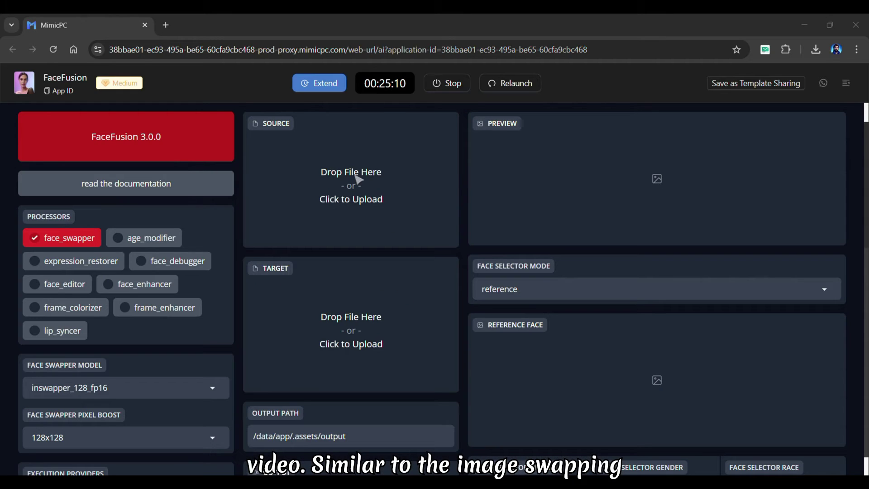
- Load the portrait photo as source and target_video.mp4 as the target
{"action": "left_click", "coordinate": [358, 181]}
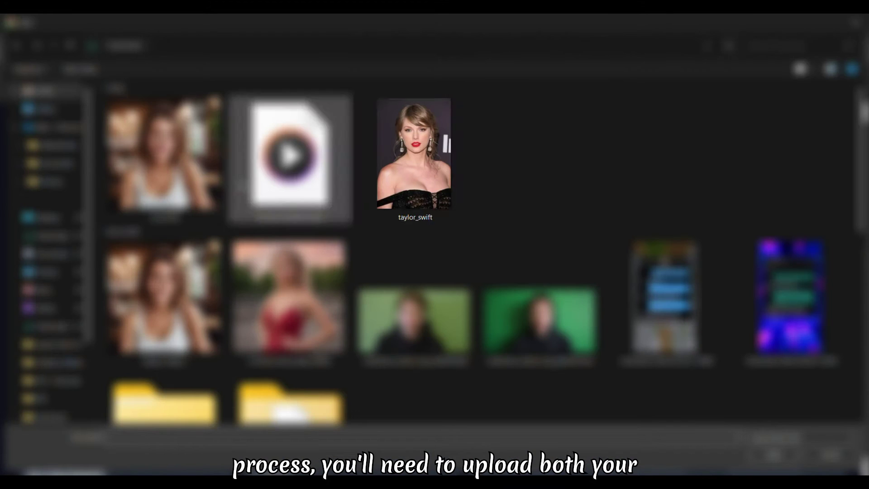
{"action": "double_click", "coordinate": [408, 177]}
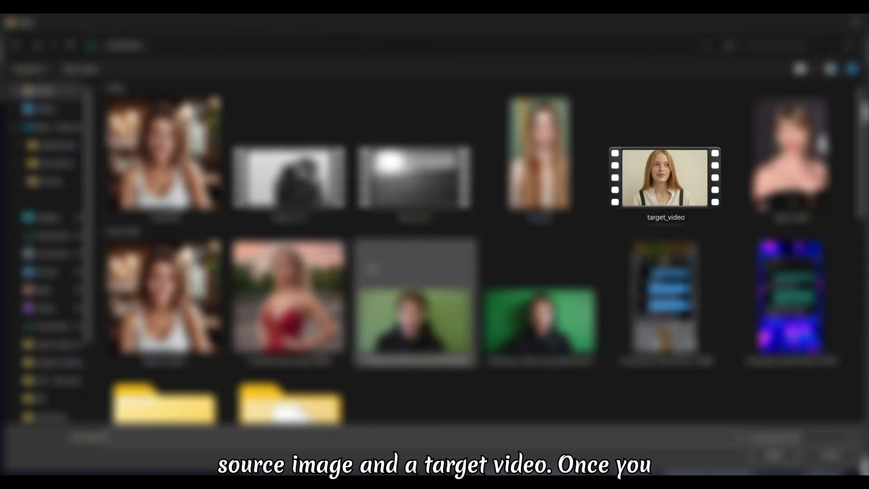
{"action": "left_click_drag", "start_coordinate": [634, 172], "coordinate": [634, 170]}
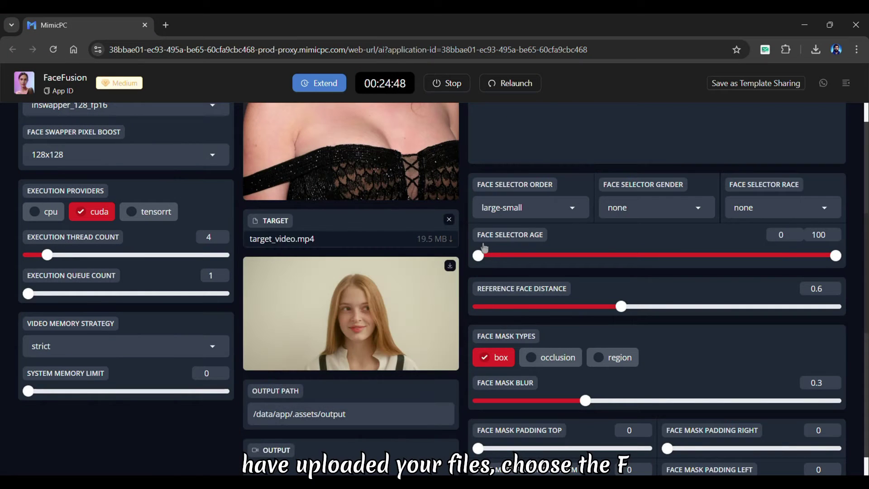
- Enable face_enhancer, set output video quality to 100 and resolution to 1024x540
{"action": "scroll", "coordinate": [483, 247], "scroll_direction": "up", "scroll_amount": 6}
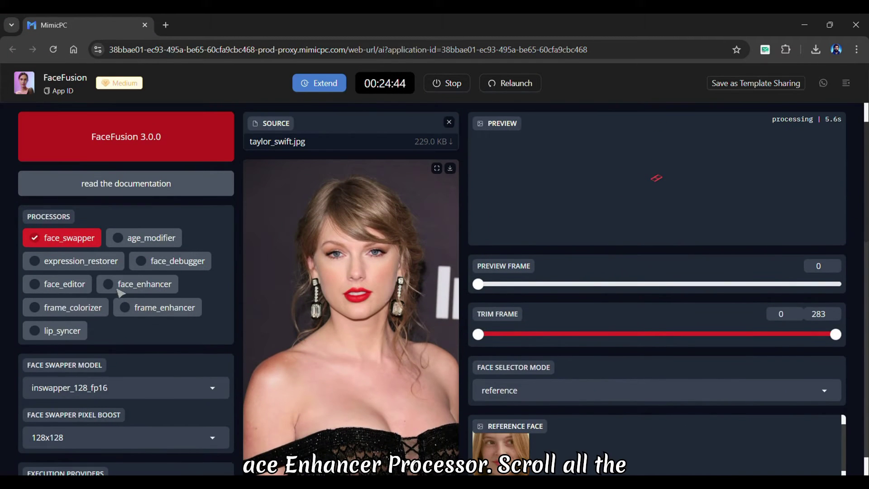
{"action": "left_click", "coordinate": [109, 284]}
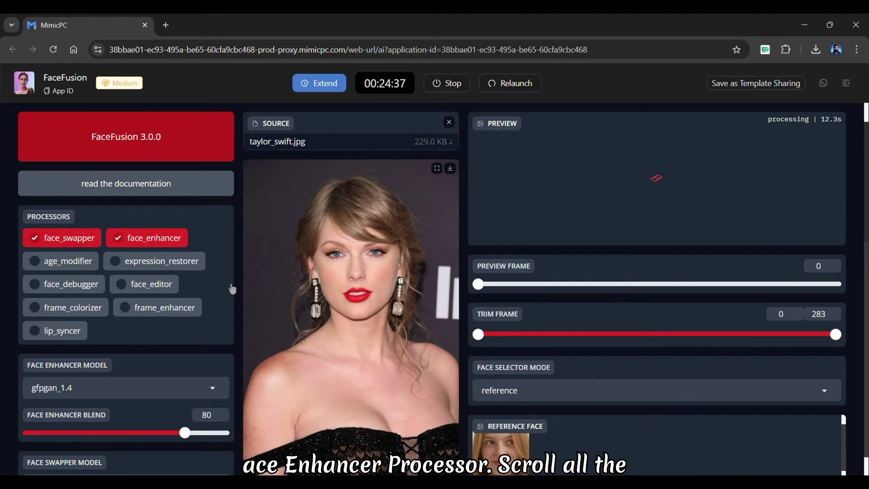
{"action": "scroll", "coordinate": [232, 288], "scroll_direction": "down", "scroll_amount": 15}
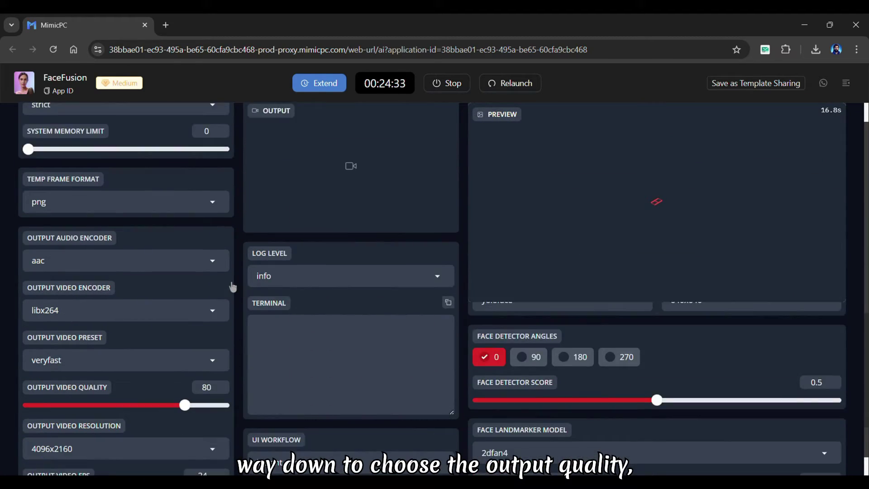
{"action": "scroll", "coordinate": [70, 301], "scroll_direction": "down", "scroll_amount": 2}
{"action": "left_click_drag", "start_coordinate": [177, 314], "coordinate": [235, 314]}
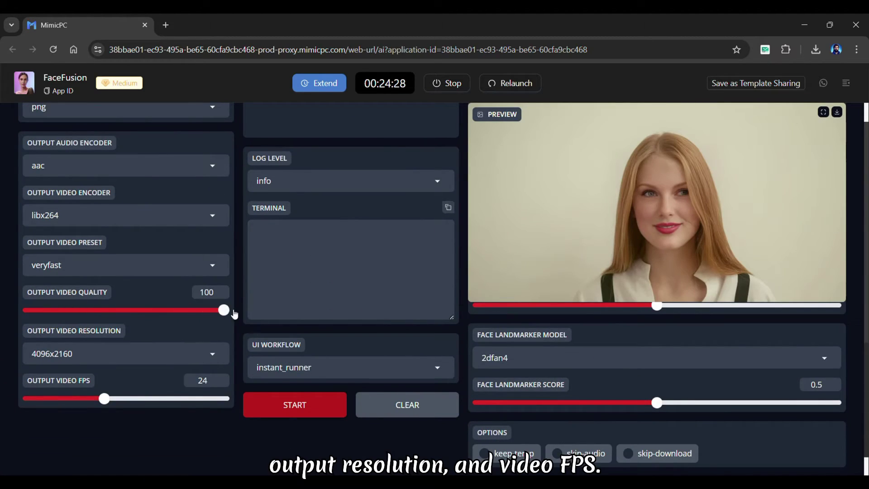
{"action": "left_click", "coordinate": [92, 352]}
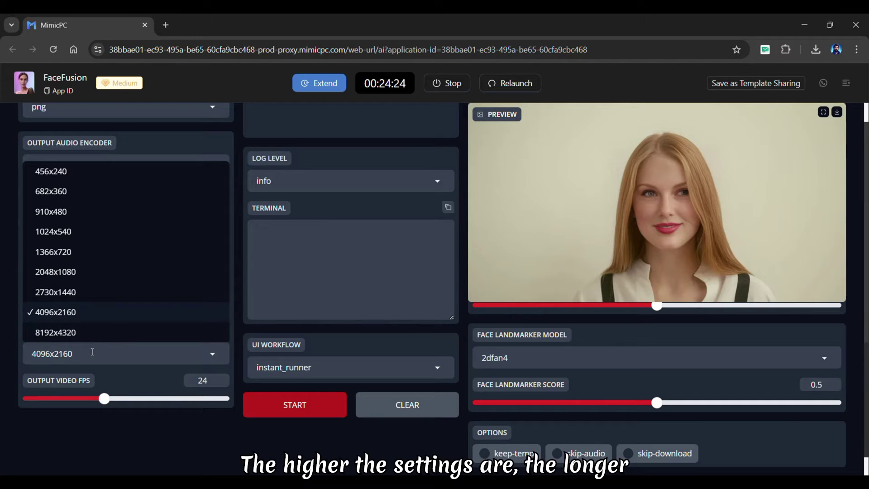
{"action": "left_click", "coordinate": [121, 239]}
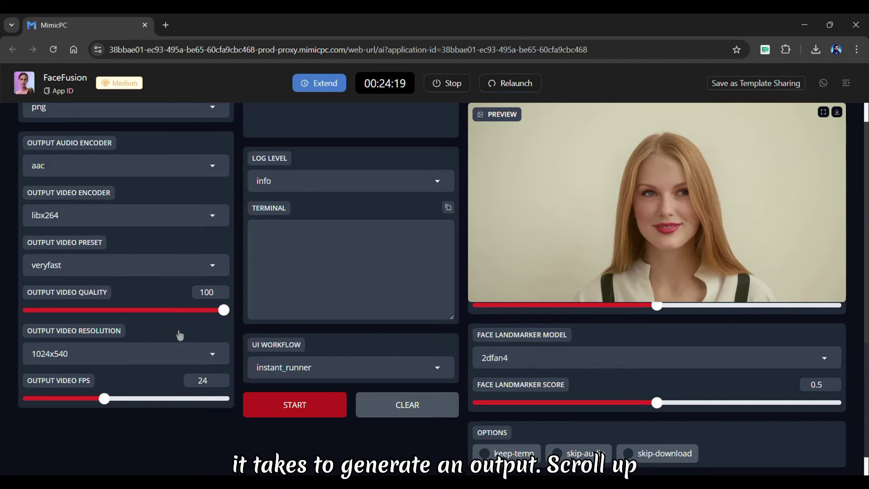
{"action": "scroll", "coordinate": [458, 346], "scroll_direction": "up", "scroll_amount": 15}
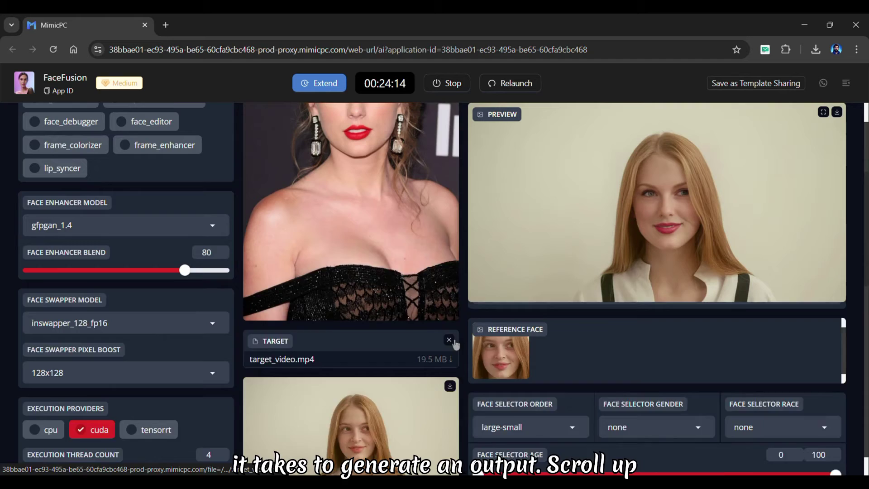
- Preview the swapped video at early frames, then frames 61 and 134
{"action": "scroll", "coordinate": [459, 346], "scroll_direction": "up", "scroll_amount": 1}
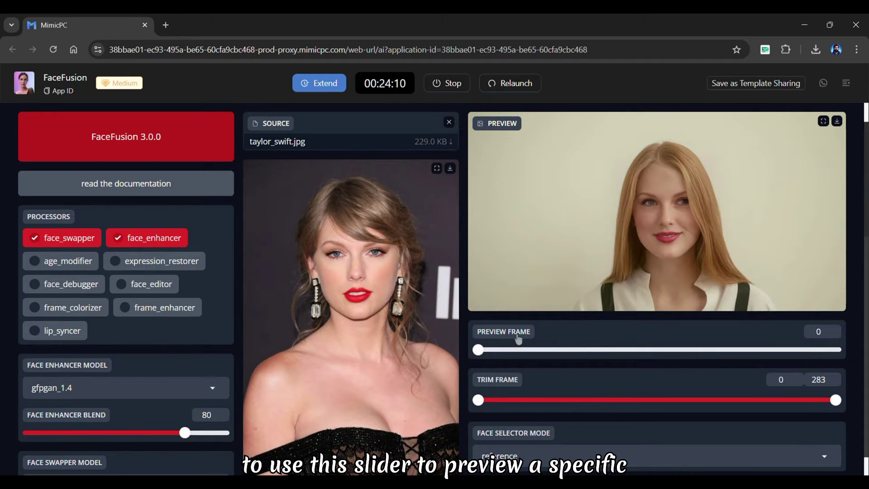
{"action": "left_click", "coordinate": [506, 349]}
{"action": "left_click", "coordinate": [556, 351]}
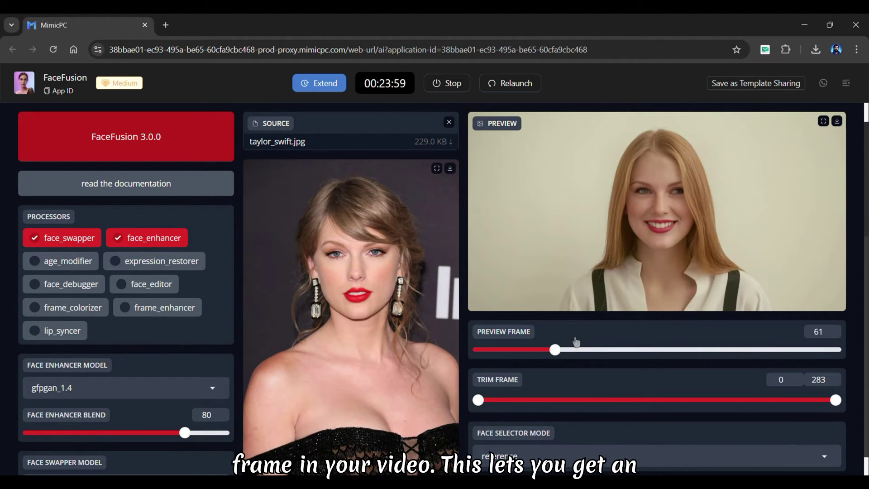
{"action": "left_click", "coordinate": [648, 351]}
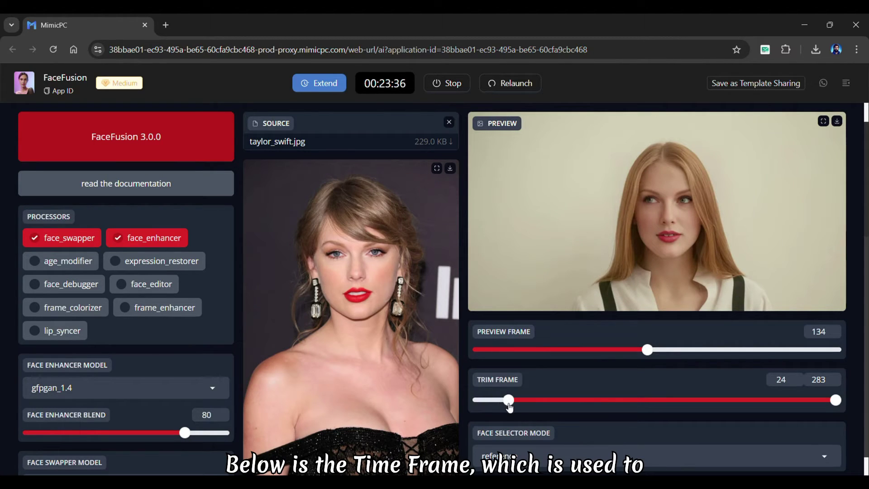
- Keep the trim range at frames 0 to 283
{"action": "left_click_drag", "start_coordinate": [510, 404], "coordinate": [478, 401]}
{"action": "mouse_move", "coordinate": [837, 401]}
{"action": "left_mouse_down"}
{"action": "mouse_move", "coordinate": [705, 401]}
{"action": "mouse_move", "coordinate": [853, 408]}
{"action": "left_mouse_up"}
{"action": "scroll", "coordinate": [826, 412], "scroll_direction": "down", "scroll_amount": 1}
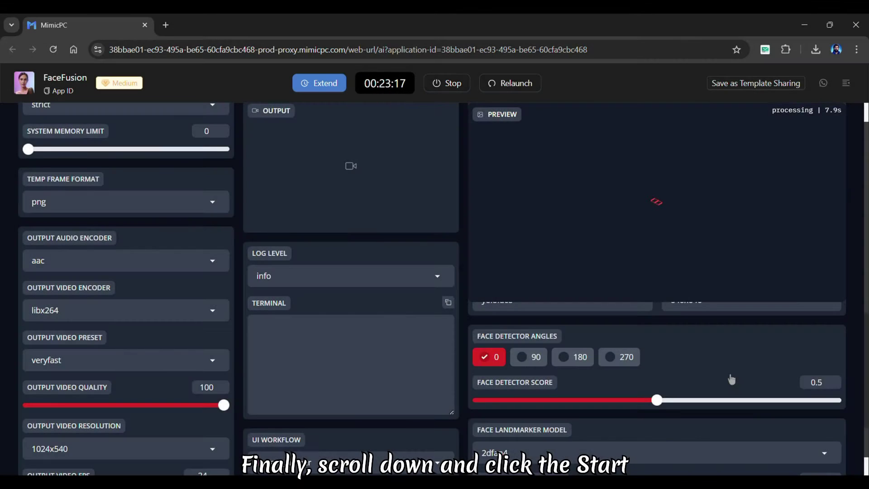
{"action": "scroll", "coordinate": [731, 380], "scroll_direction": "down", "scroll_amount": 1}
{"action": "scroll", "coordinate": [732, 380], "scroll_direction": "down", "scroll_amount": 1}
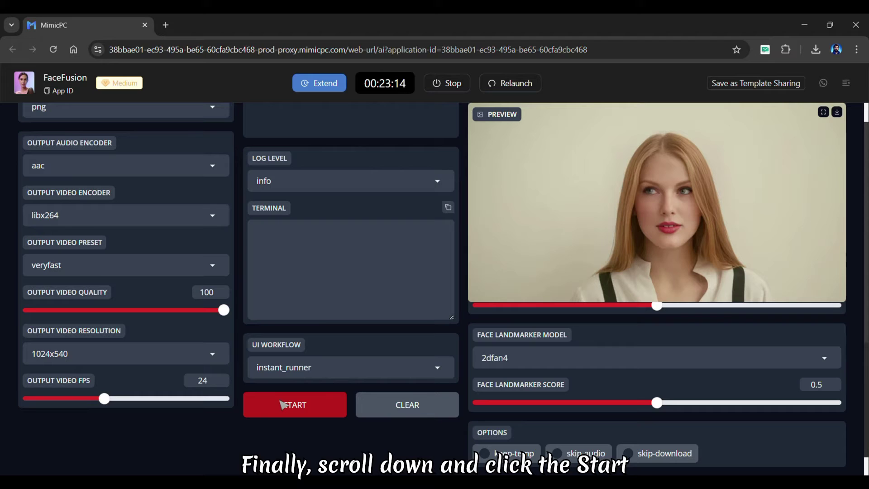
- Start the 1024x540 video render, then download and play the finished output
{"action": "left_click", "coordinate": [280, 404]}
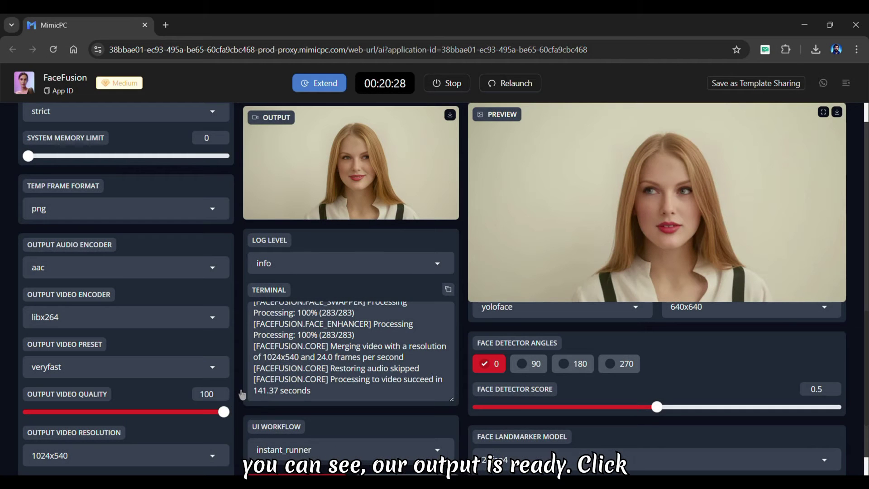
{"action": "left_click", "coordinate": [451, 115]}
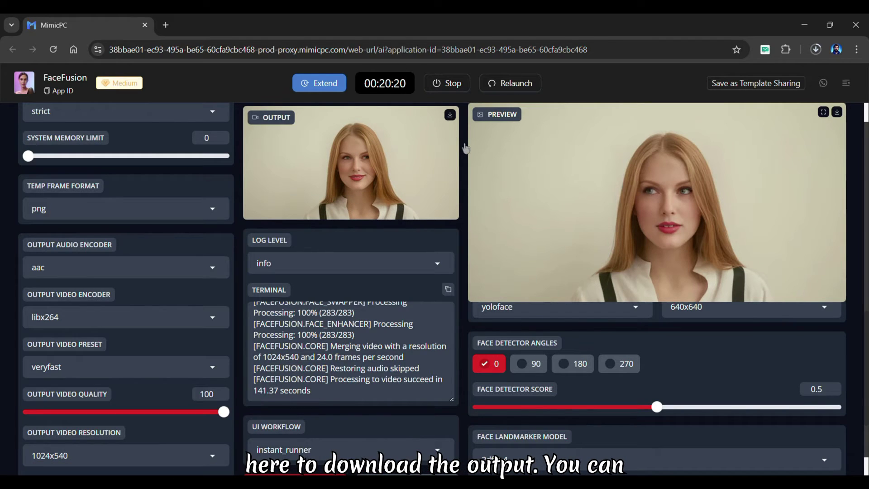
{"action": "left_click", "coordinate": [259, 206]}
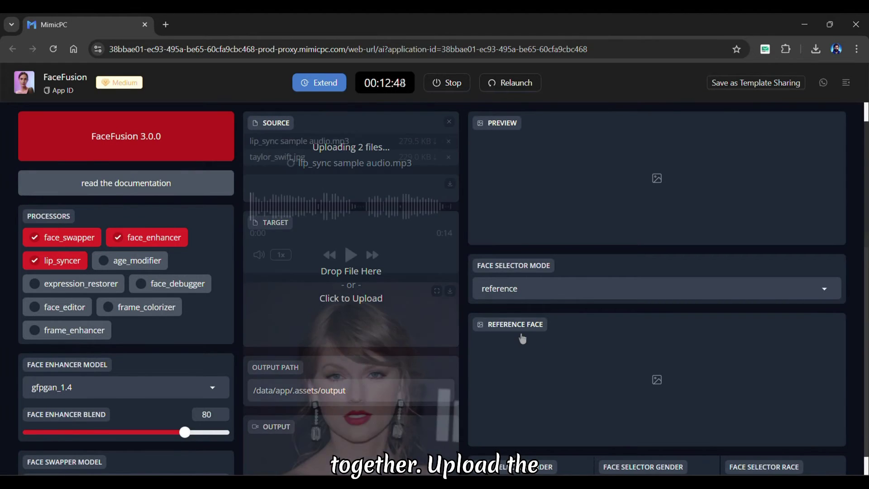
- Upload lip_sync.mp4 as the target video
{"action": "scroll", "coordinate": [522, 336], "scroll_direction": "down", "scroll_amount": 7}
{"action": "scroll", "coordinate": [523, 338], "scroll_direction": "down", "scroll_amount": 2}
{"action": "left_click", "coordinate": [358, 334]}
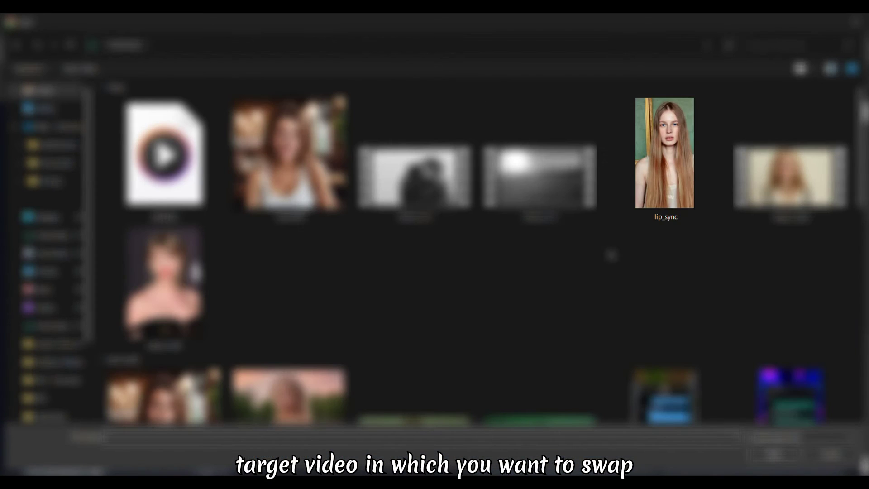
{"action": "double_click", "coordinate": [670, 179]}
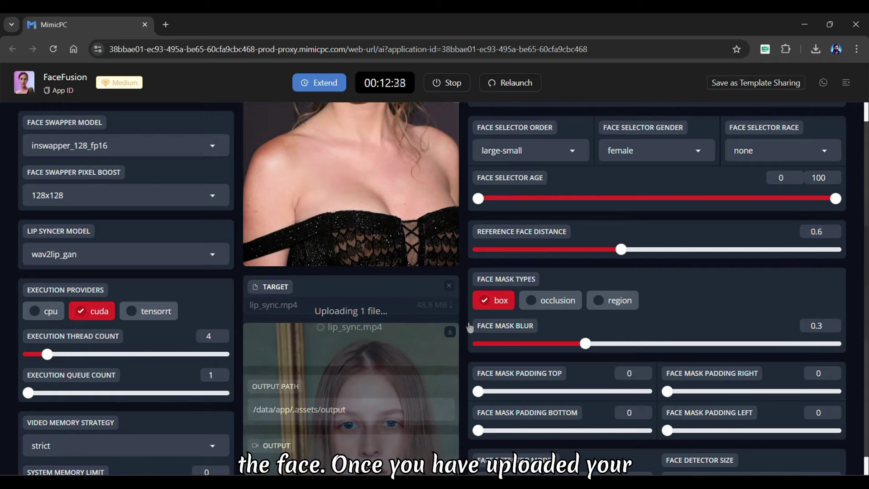
- Set the output video resolution to 1080x2048
{"action": "scroll", "coordinate": [470, 327], "scroll_direction": "down", "scroll_amount": 5}
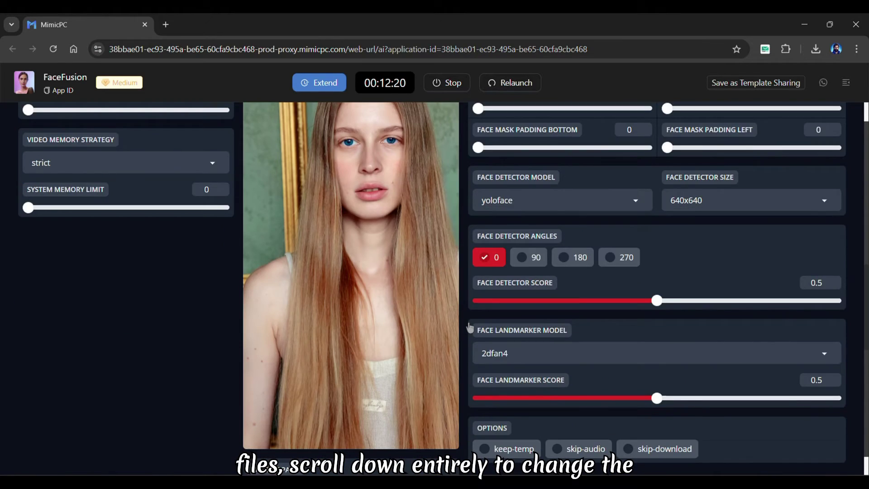
{"action": "scroll", "coordinate": [470, 327], "scroll_direction": "down", "scroll_amount": 3}
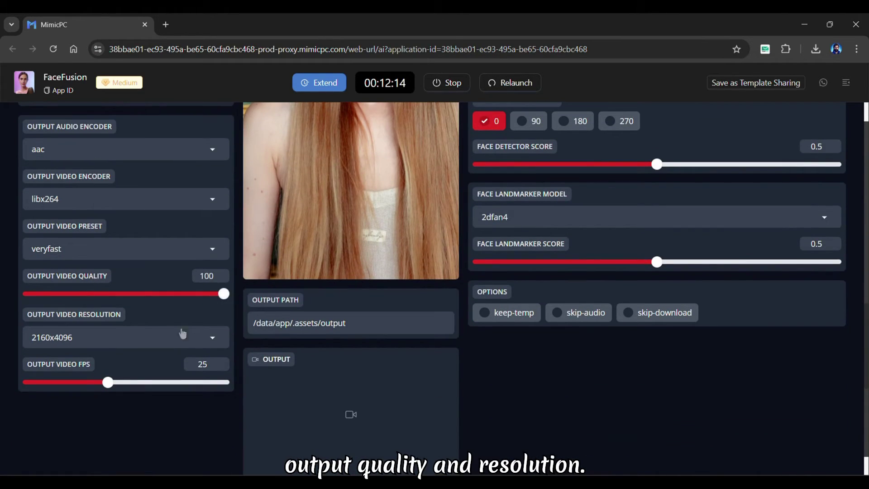
{"action": "left_click", "coordinate": [168, 334]}
{"action": "left_click", "coordinate": [89, 254]}
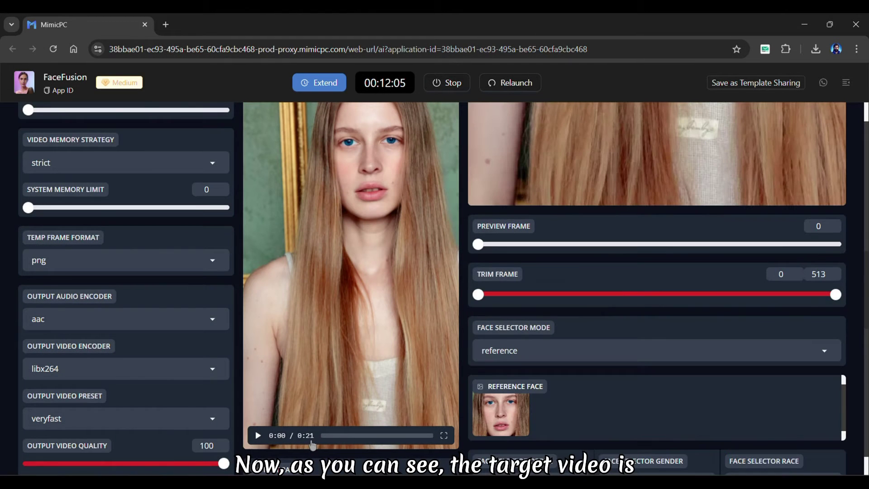
- Trim the video so it ends at frame 425
{"action": "scroll", "coordinate": [314, 446], "scroll_direction": "up", "scroll_amount": 15}
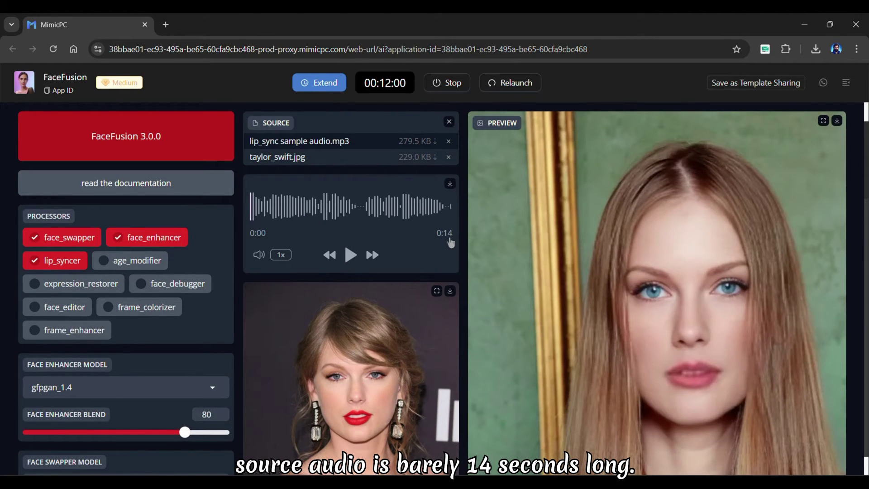
{"action": "scroll", "coordinate": [449, 245], "scroll_direction": "down", "scroll_amount": 12}
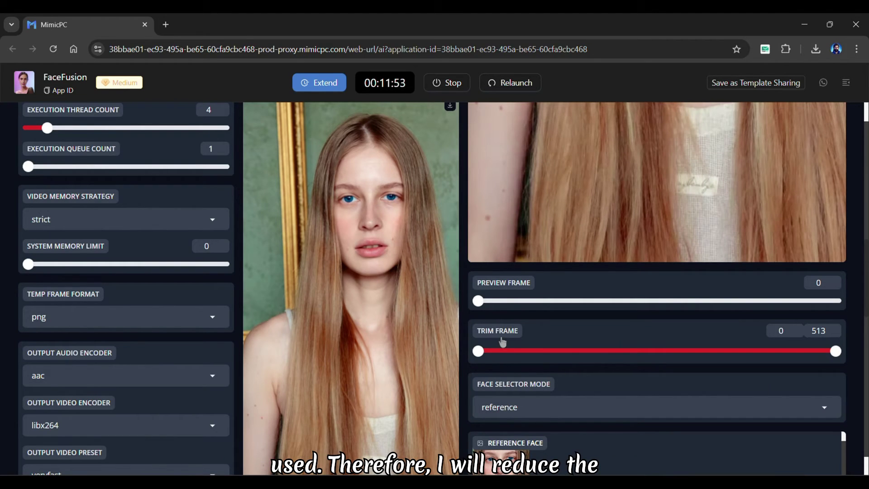
{"action": "left_click_drag", "start_coordinate": [836, 353], "coordinate": [811, 360]}
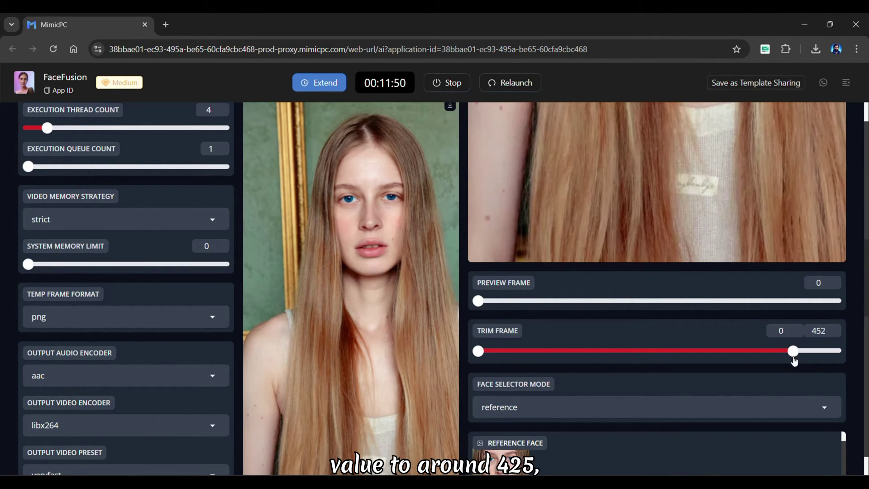
{"action": "scroll", "coordinate": [832, 369], "scroll_direction": "down", "scroll_amount": 3}
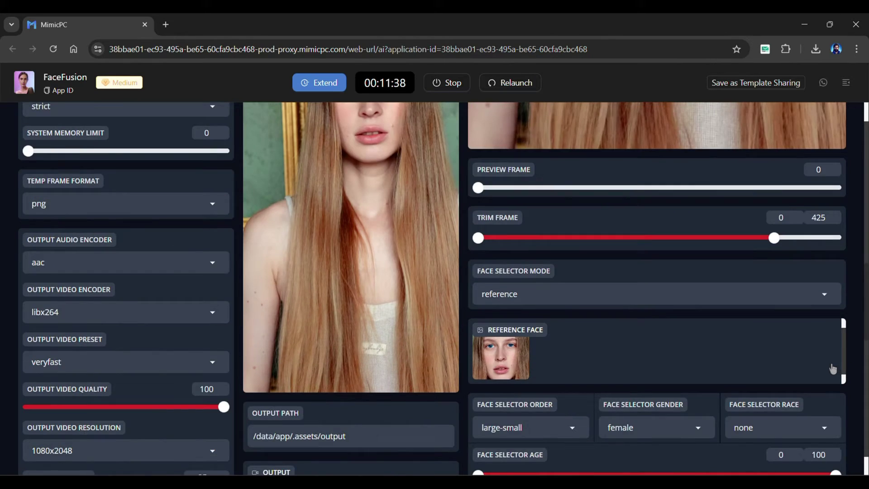
{"action": "scroll", "coordinate": [817, 379], "scroll_direction": "up", "scroll_amount": 4}
{"action": "scroll", "coordinate": [769, 378], "scroll_direction": "down", "scroll_amount": 5}
{"action": "scroll", "coordinate": [752, 381], "scroll_direction": "down", "scroll_amount": 9}
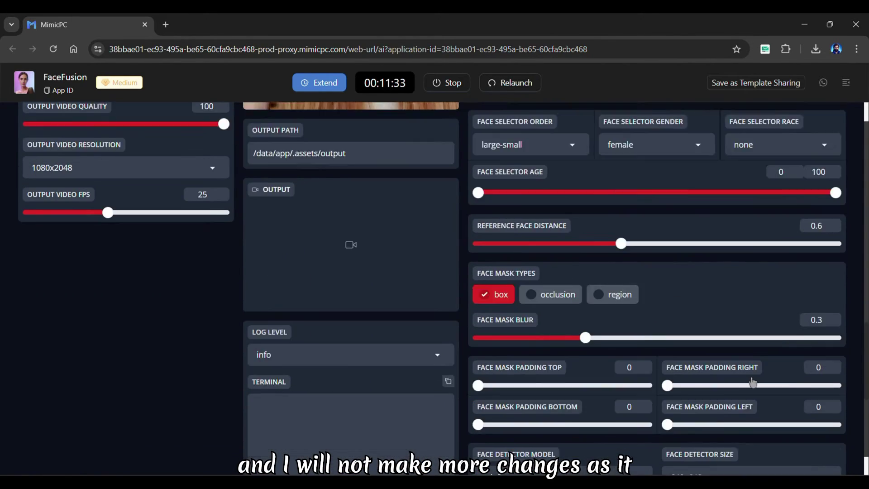
{"action": "scroll", "coordinate": [467, 344], "scroll_direction": "up", "scroll_amount": 2}
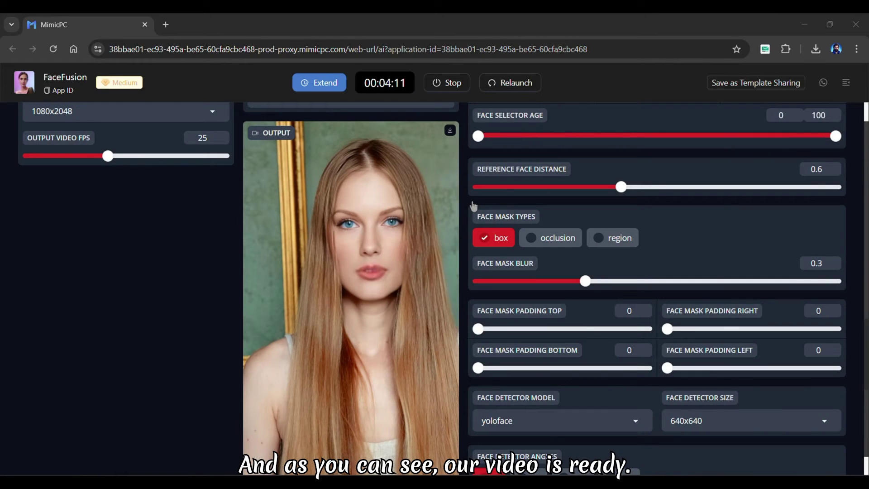
- Play the finished lip-synced face-swapped output video in the Output panel
{"action": "scroll", "coordinate": [473, 206], "scroll_direction": "down", "scroll_amount": 1}
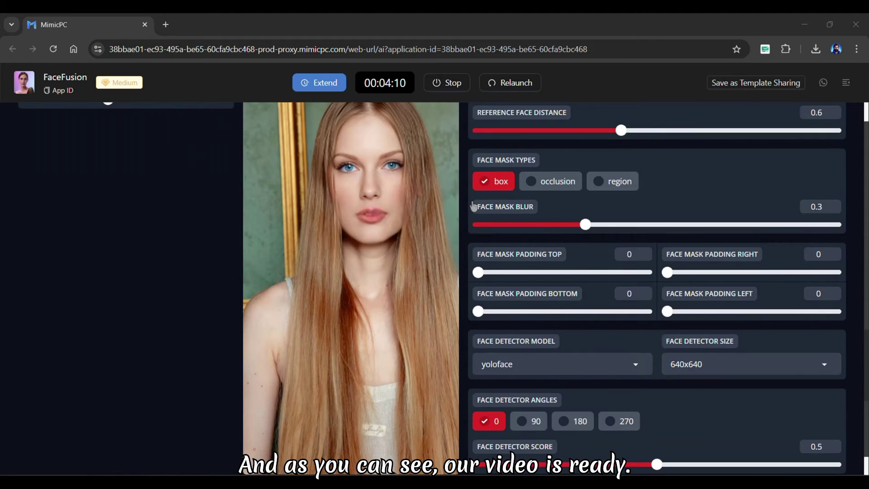
{"action": "scroll", "coordinate": [474, 206], "scroll_direction": "down", "scroll_amount": 1}
{"action": "left_click", "coordinate": [259, 404]}
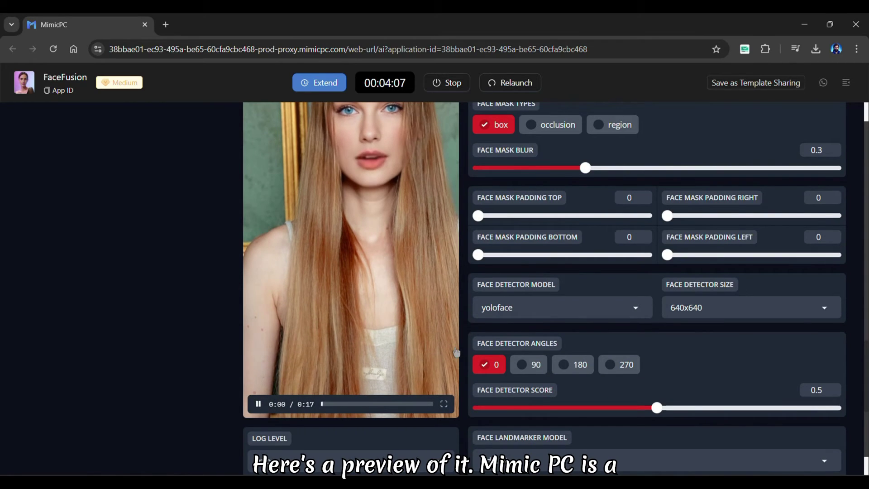
{"action": "scroll", "coordinate": [453, 349], "scroll_direction": "up", "scroll_amount": 1}
{"action": "scroll", "coordinate": [474, 350], "scroll_direction": "up", "scroll_amount": 1}
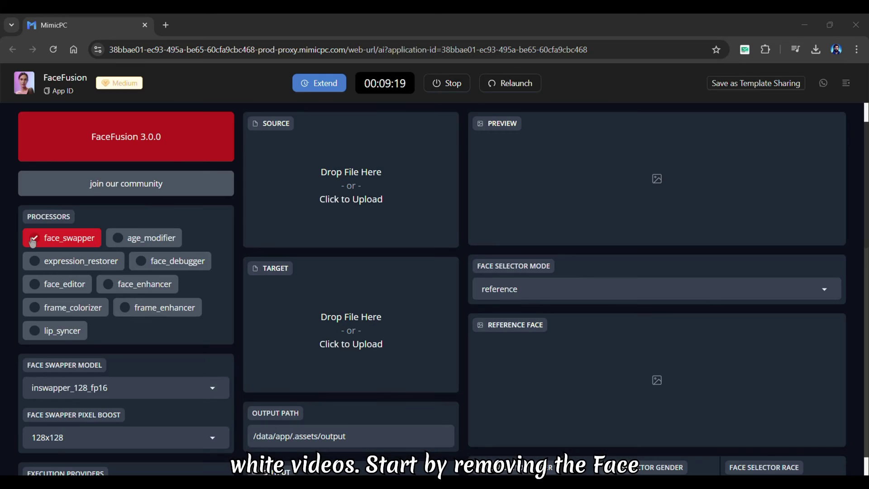
- Switch from face_swapper to frame_colorizer and load frame_col 1.mp4 as the target
{"action": "left_click", "coordinate": [32, 240]}
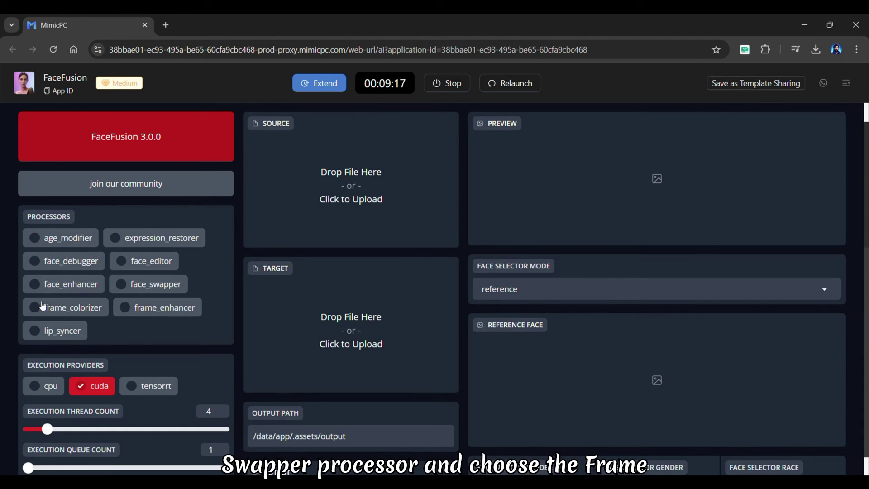
{"action": "left_click", "coordinate": [36, 308]}
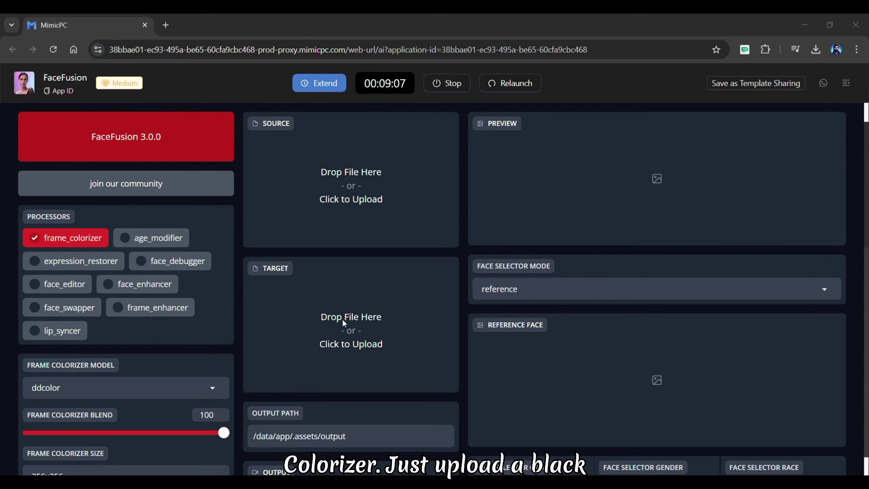
{"action": "left_click", "coordinate": [347, 323]}
{"action": "double_click", "coordinate": [406, 198]}
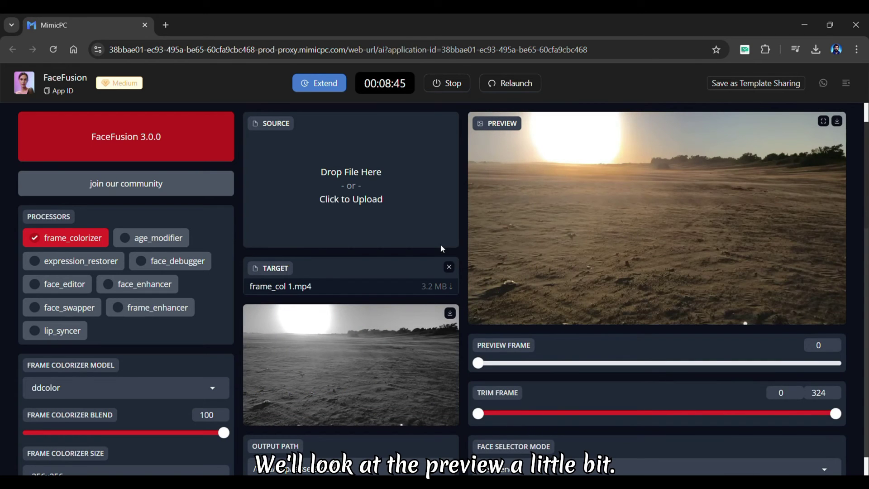
- Check the colorized preview at frames 48 and 193
{"action": "left_click", "coordinate": [532, 363]}
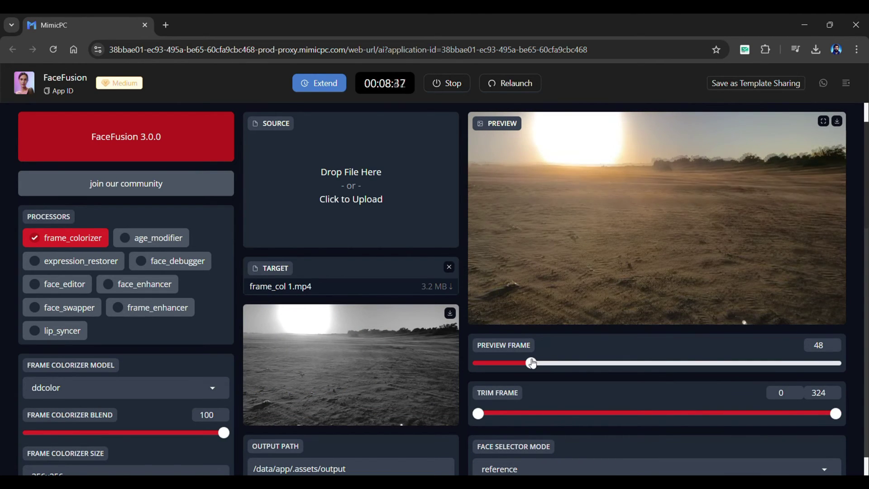
{"action": "left_click", "coordinate": [692, 363]}
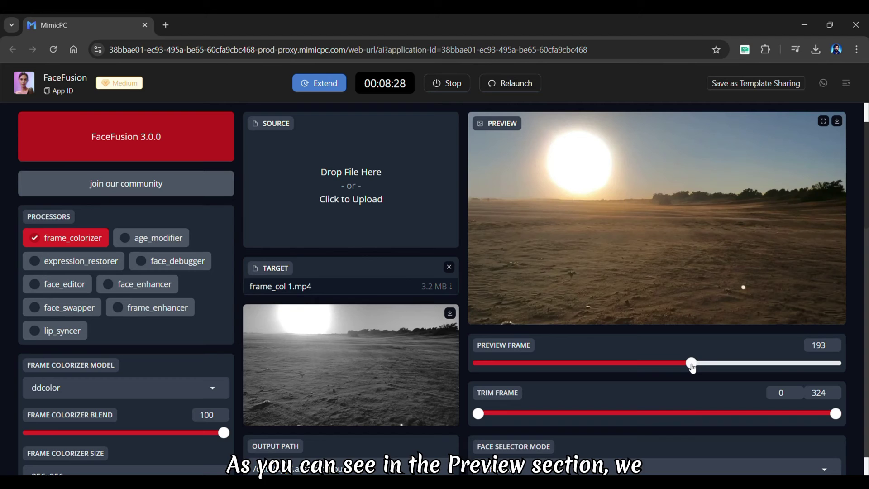
{"action": "scroll", "coordinate": [692, 366], "scroll_direction": "down", "scroll_amount": 10}
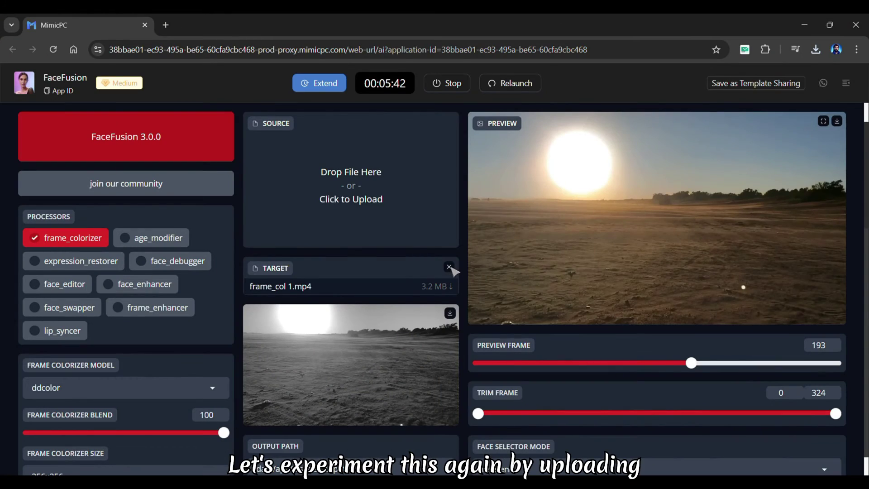
- Replace the target video with the black-and-white couple clip frame_col 2.mp4
{"action": "left_click", "coordinate": [449, 267]}
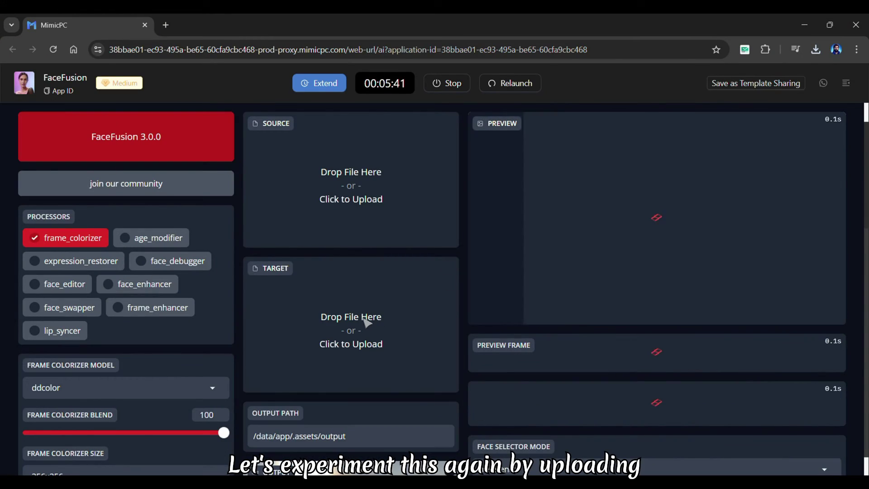
{"action": "left_click", "coordinate": [362, 317]}
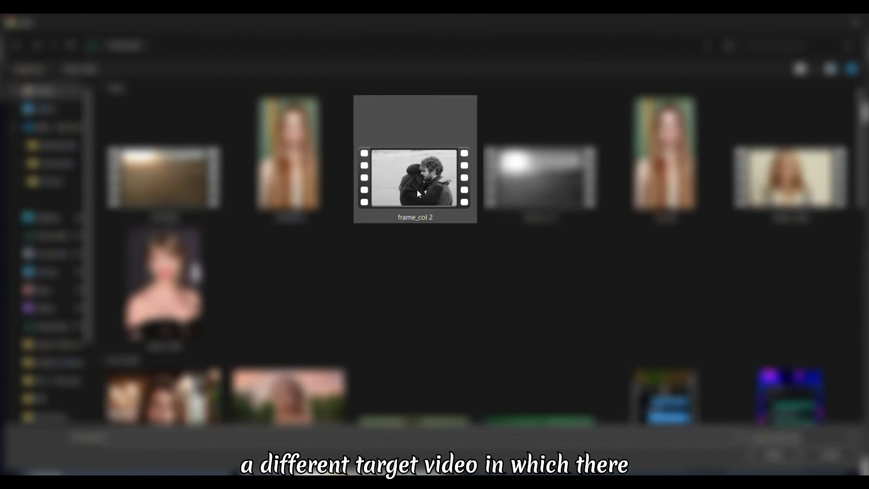
{"action": "double_click", "coordinate": [417, 190]}
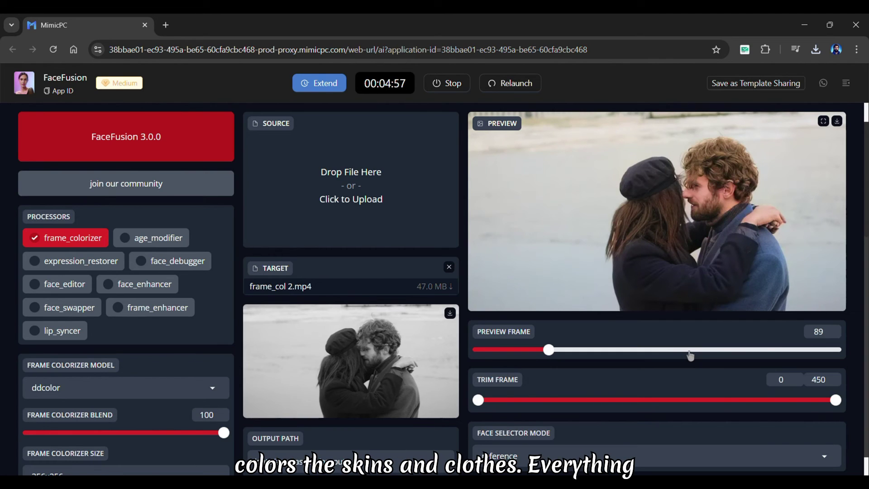
- Start the colorizing render of the couple video
{"action": "scroll", "coordinate": [690, 355], "scroll_direction": "down", "scroll_amount": 10}
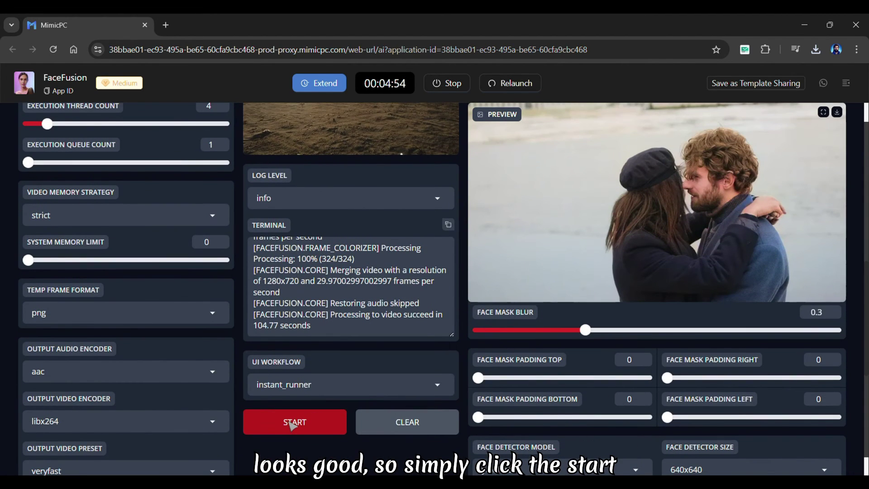
{"action": "left_click", "coordinate": [293, 423]}
{"action": "scroll", "coordinate": [467, 379], "scroll_direction": "up", "scroll_amount": 3}
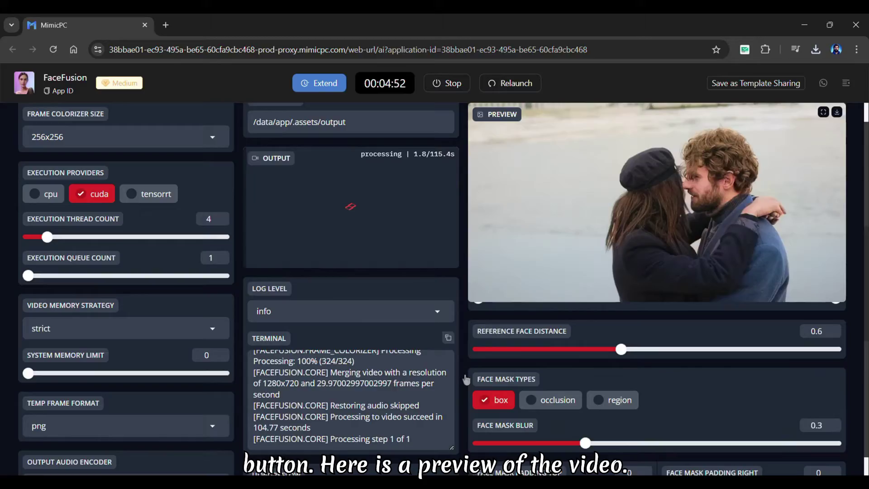